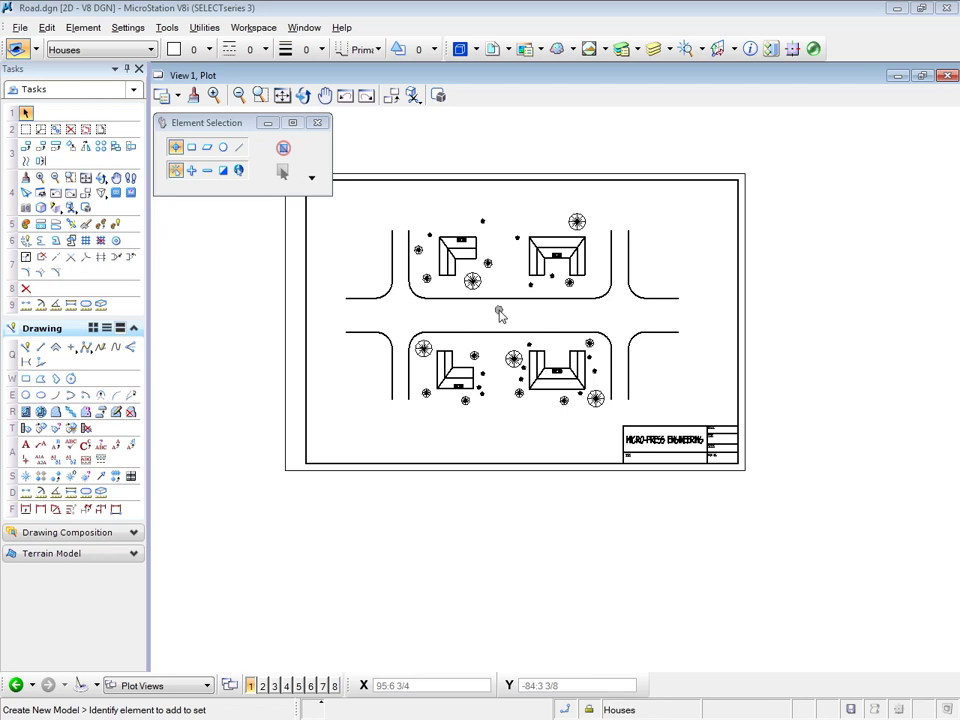
Step: Create a 2D sheet model named "Tb-full size" that displays an ANSI D sheet boundary
left_click(460, 50)
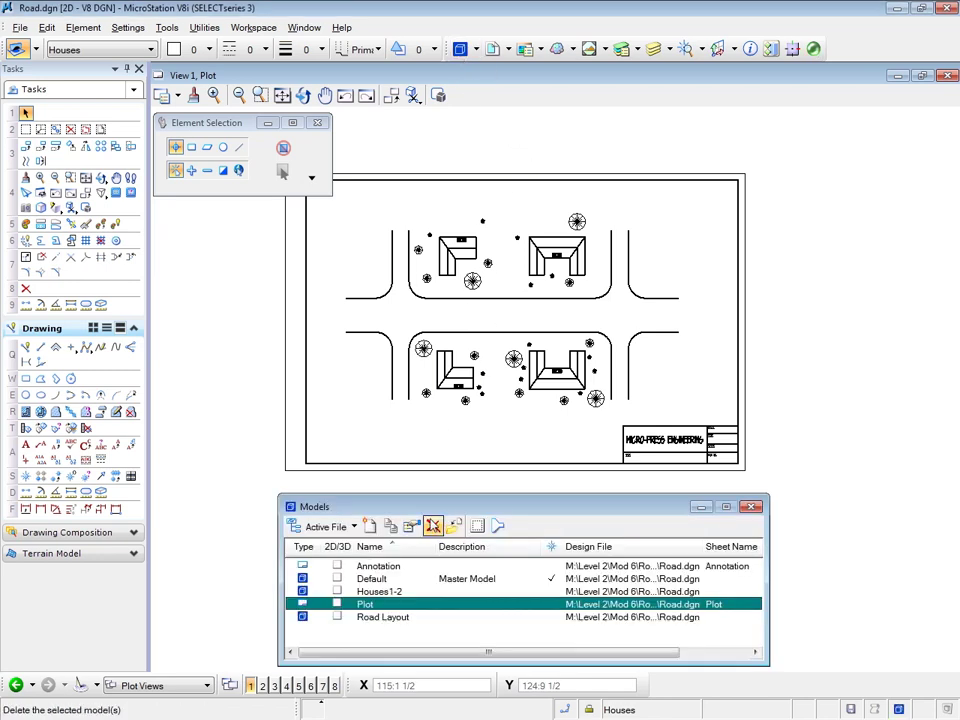
left_click(370, 527)
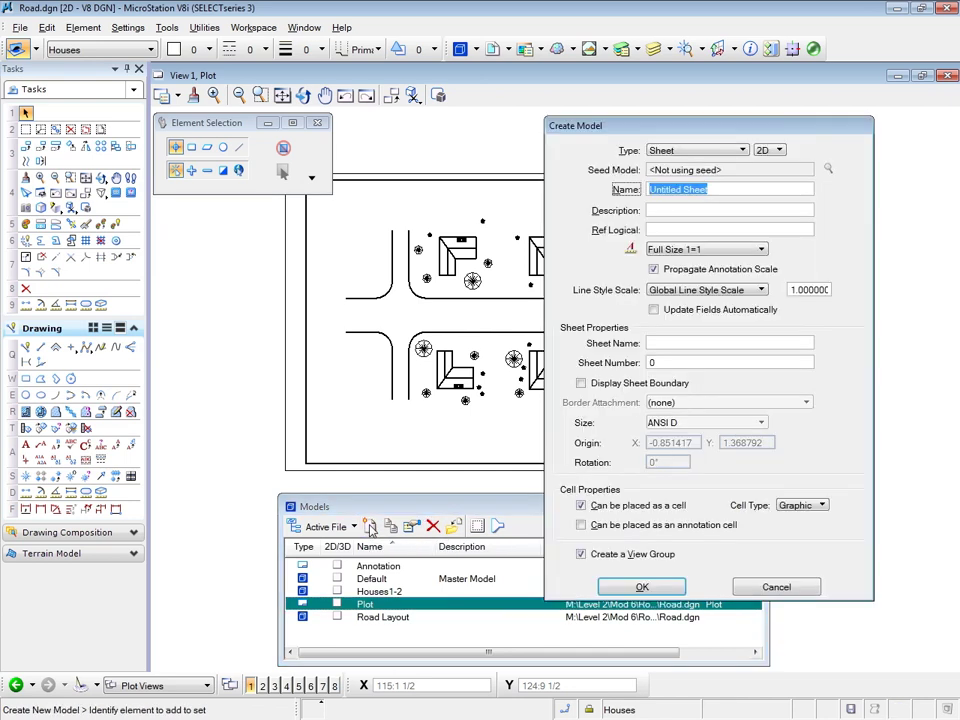
type("Tb-")
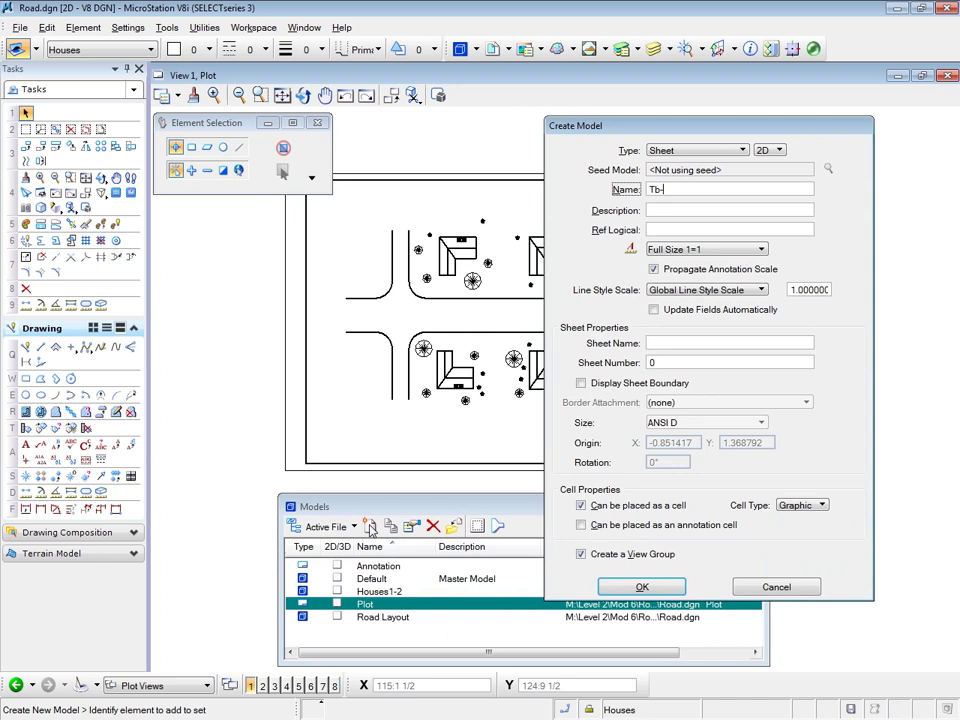
type("full size")
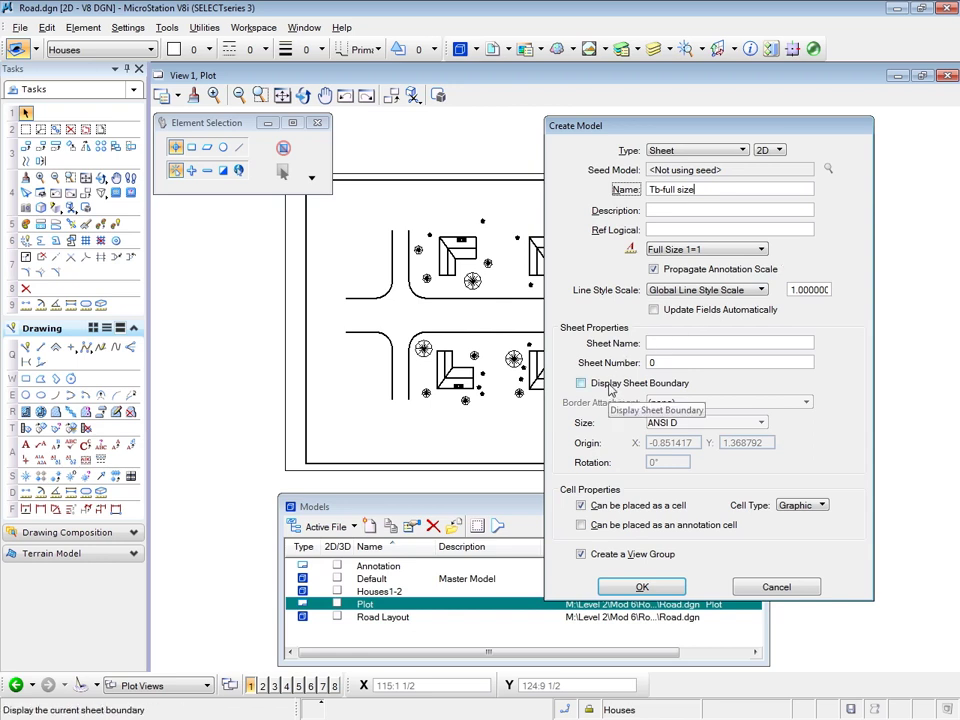
left_click(581, 384)
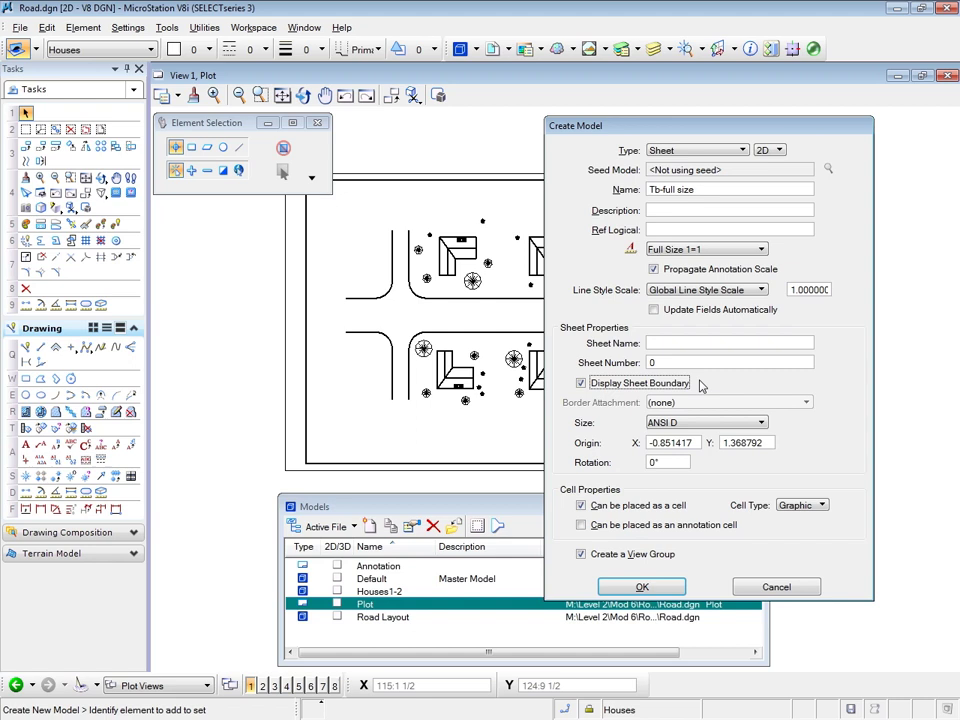
left_click(735, 423)
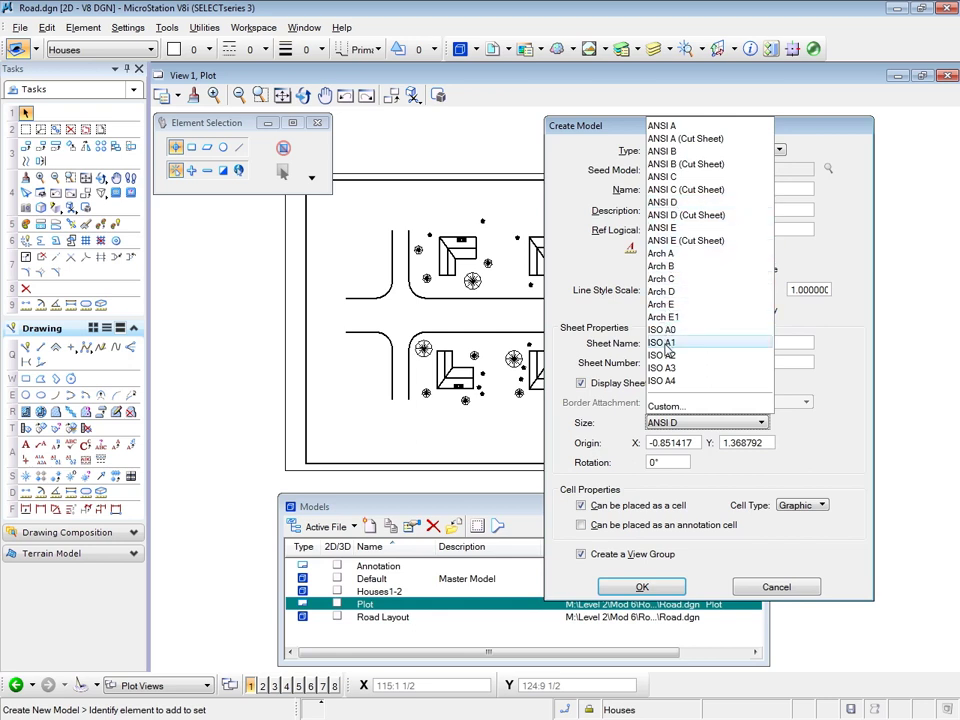
left_click(664, 202)
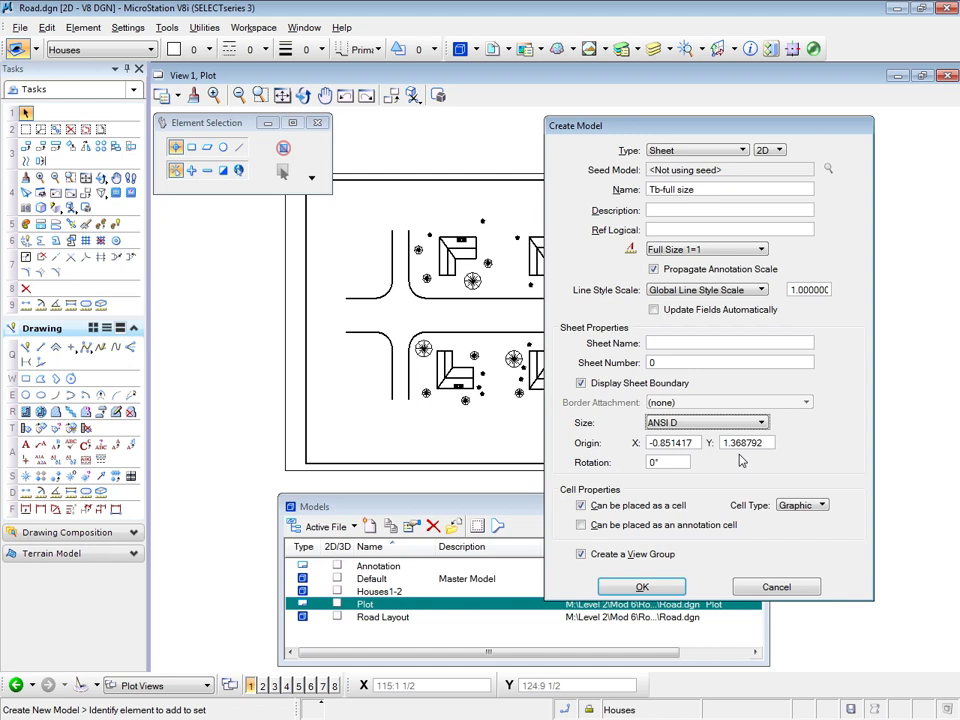
left_click(642, 588)
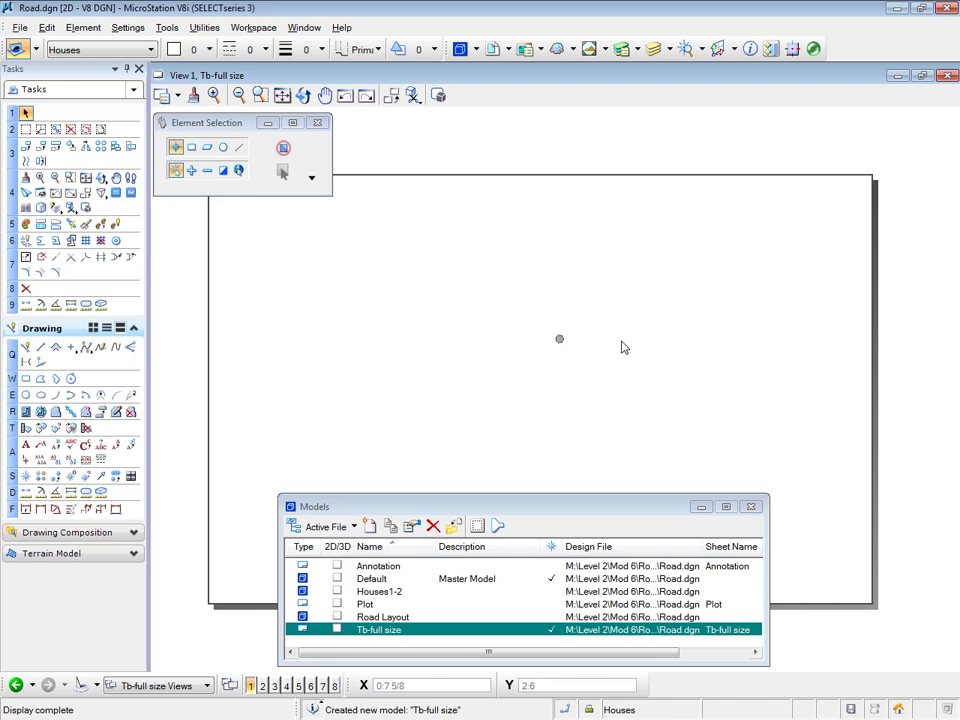
scroll(580, 285, "down", 2)
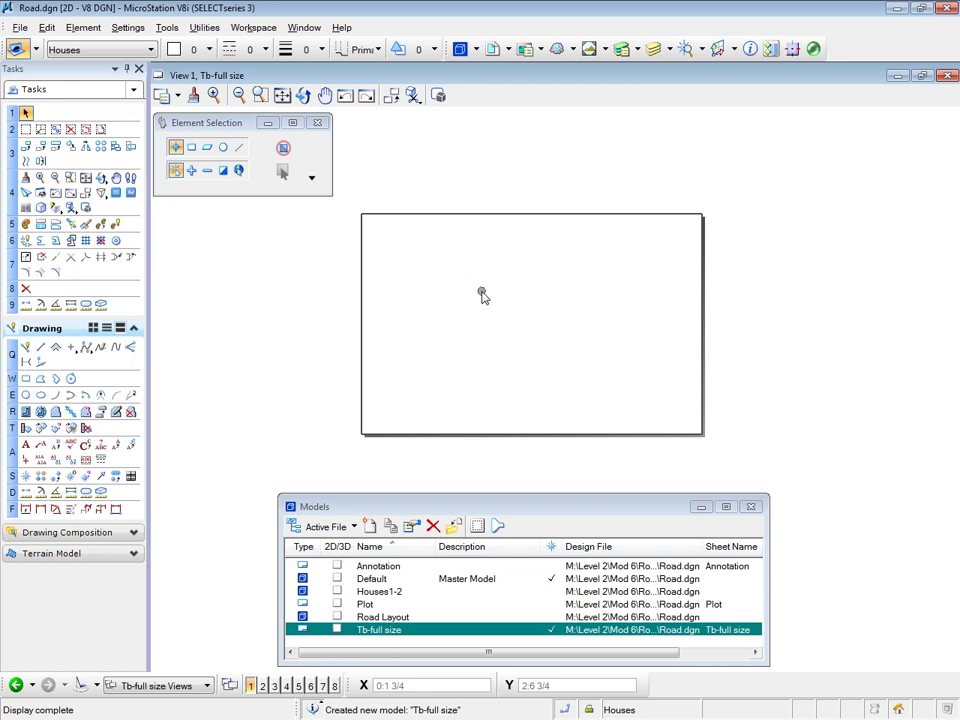
left_click(751, 507)
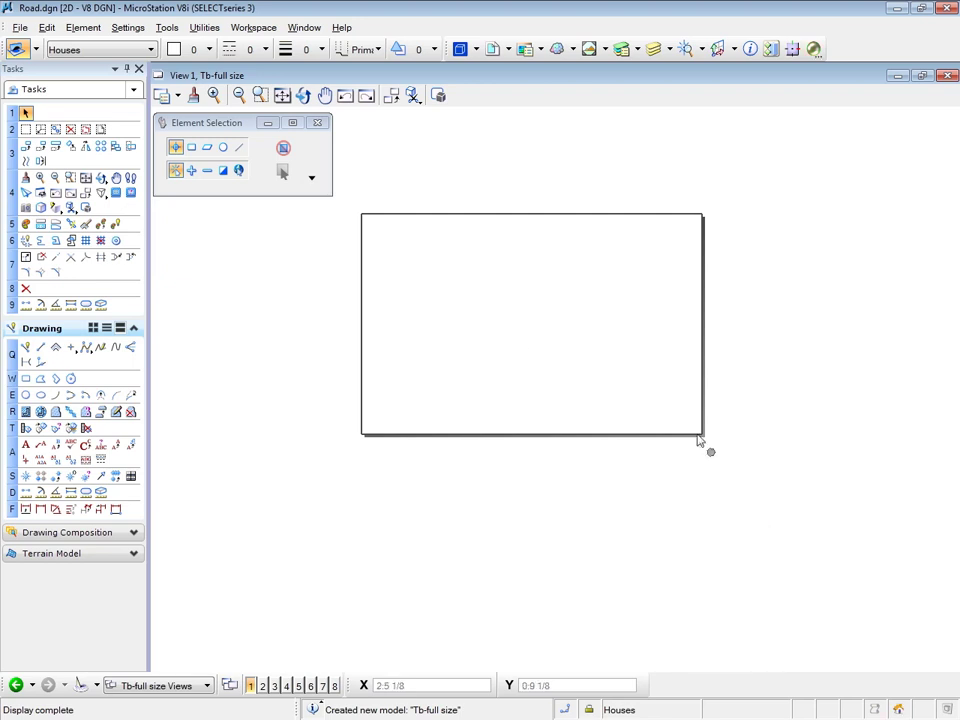
Step: Attach the Default model of Tblock.dgn as a reference to the sheet at a 1:1 scale
left_click(493, 49)
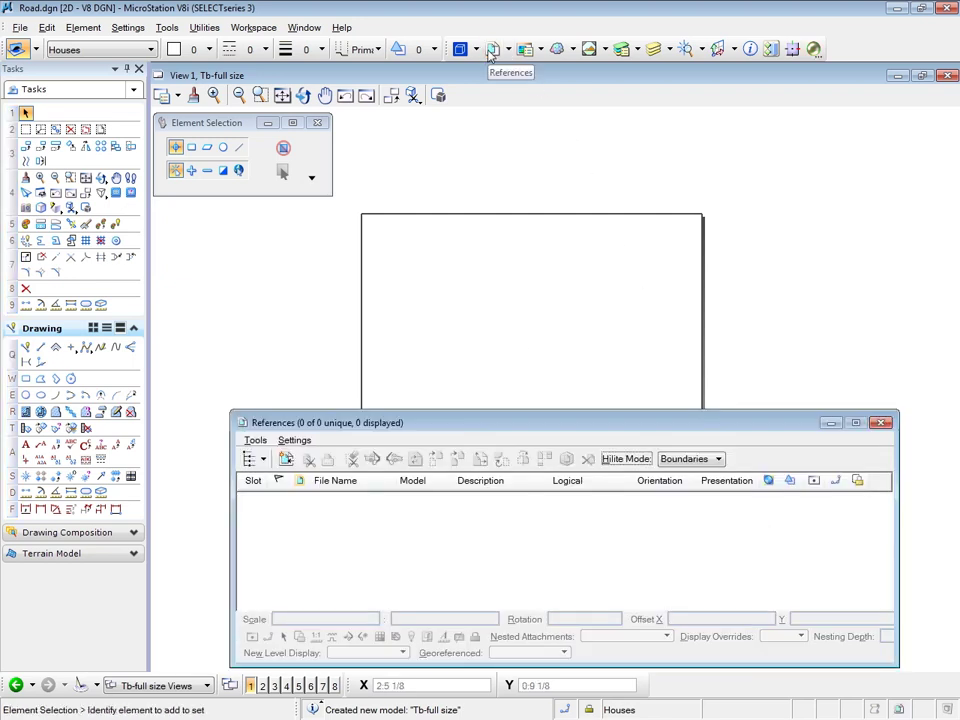
left_click(286, 459)
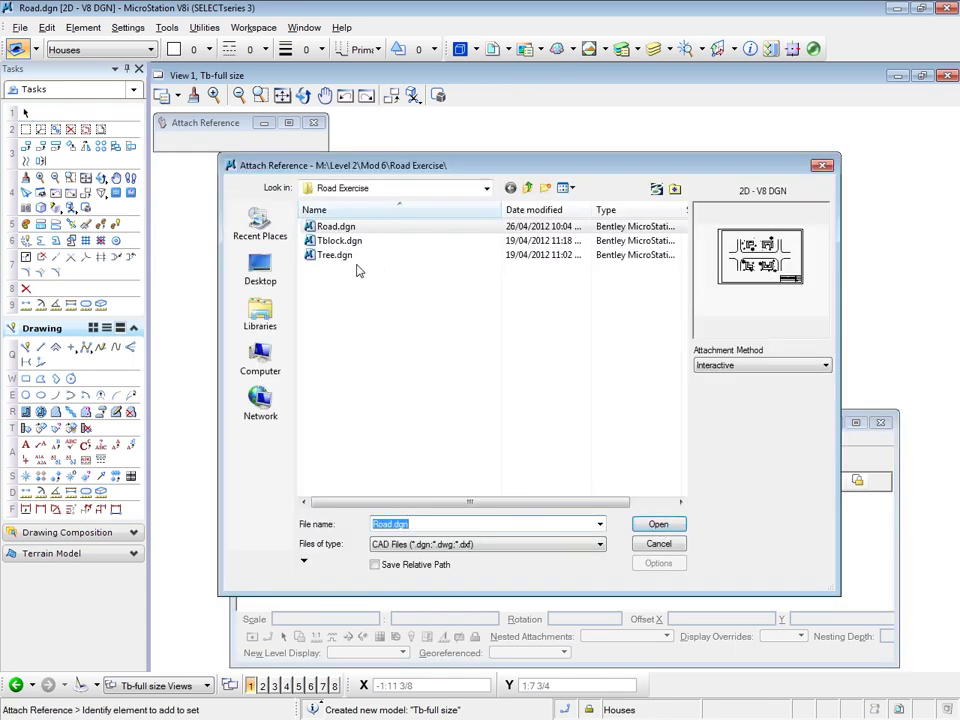
left_click(336, 242)
double_click(336, 245)
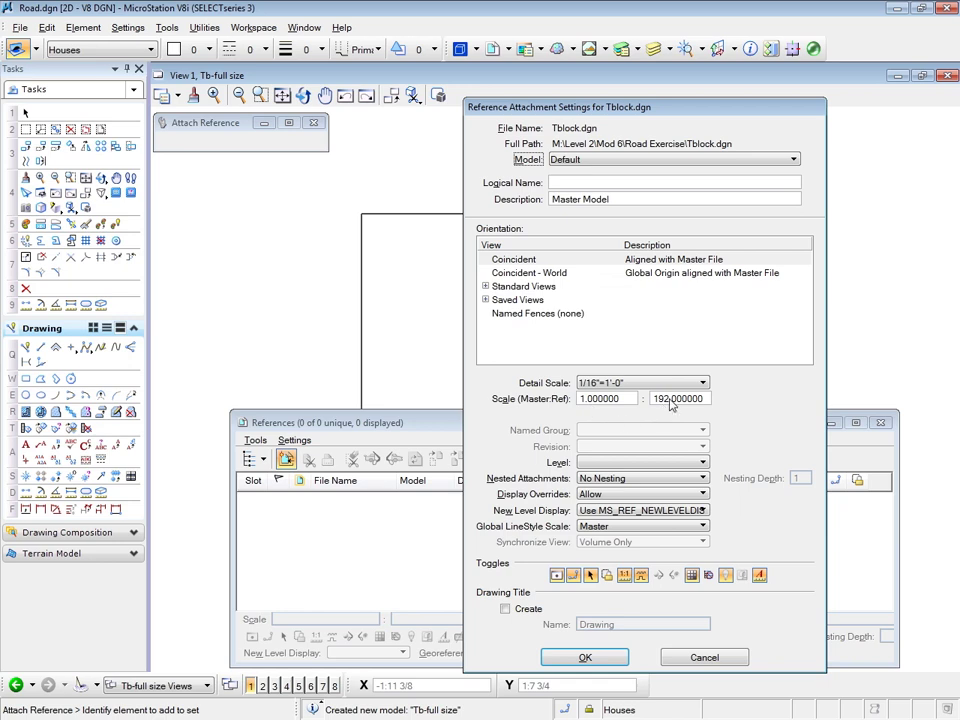
double_click(662, 401)
type("1")
left_click(585, 657)
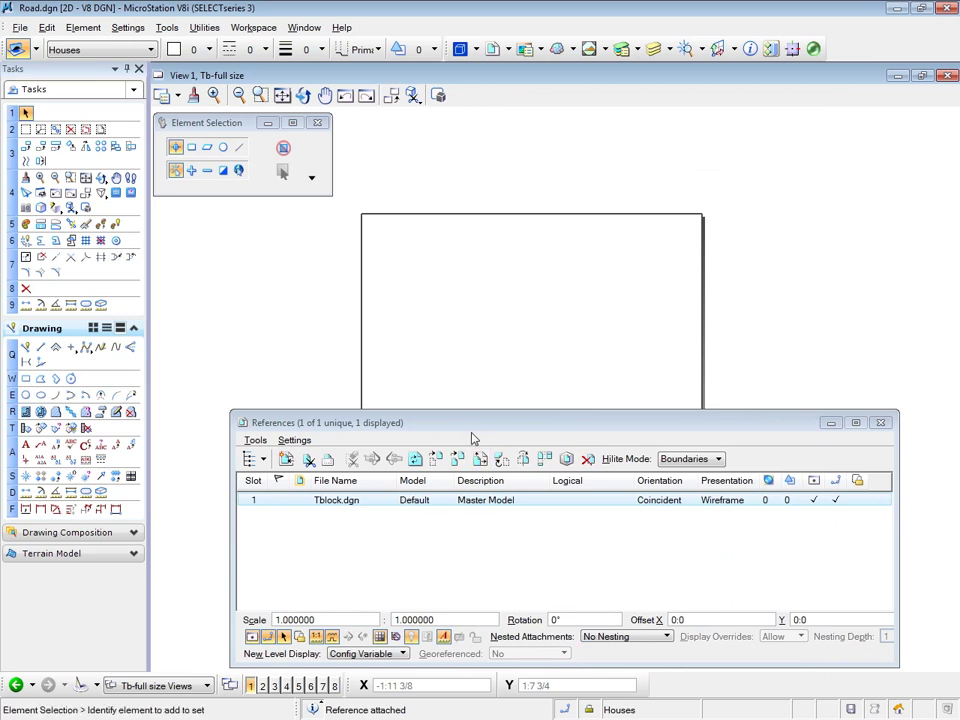
Step: Move the Tblock.dgn reference so its upper-left border corner snaps to the upper-left corner of the sheet boundary
left_click_drag(469, 430, 460, 470)
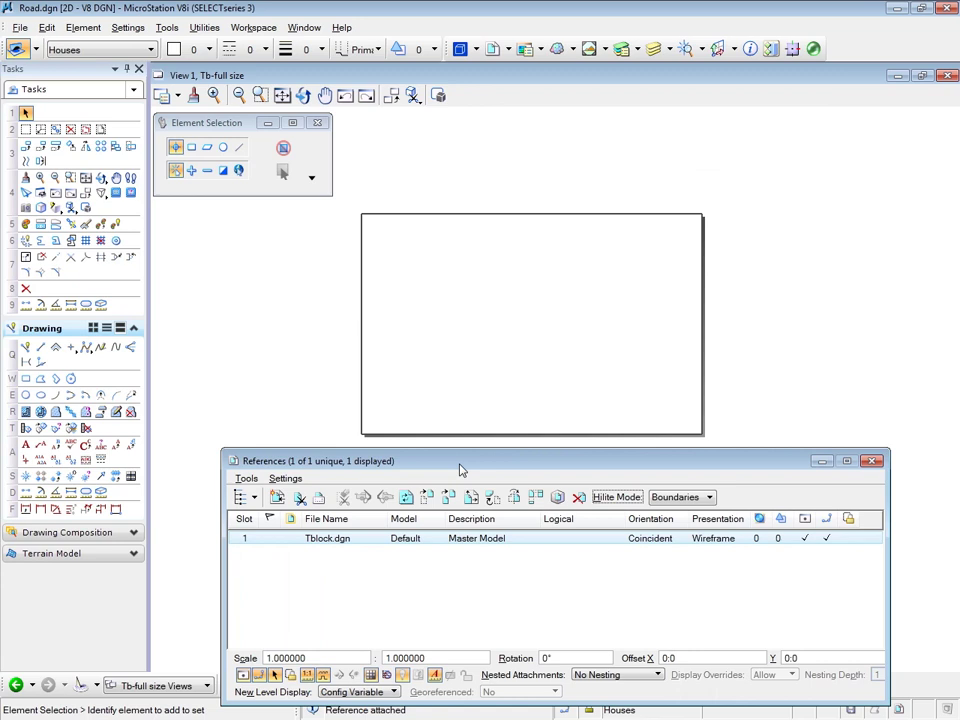
scroll(435, 315, "down", 8)
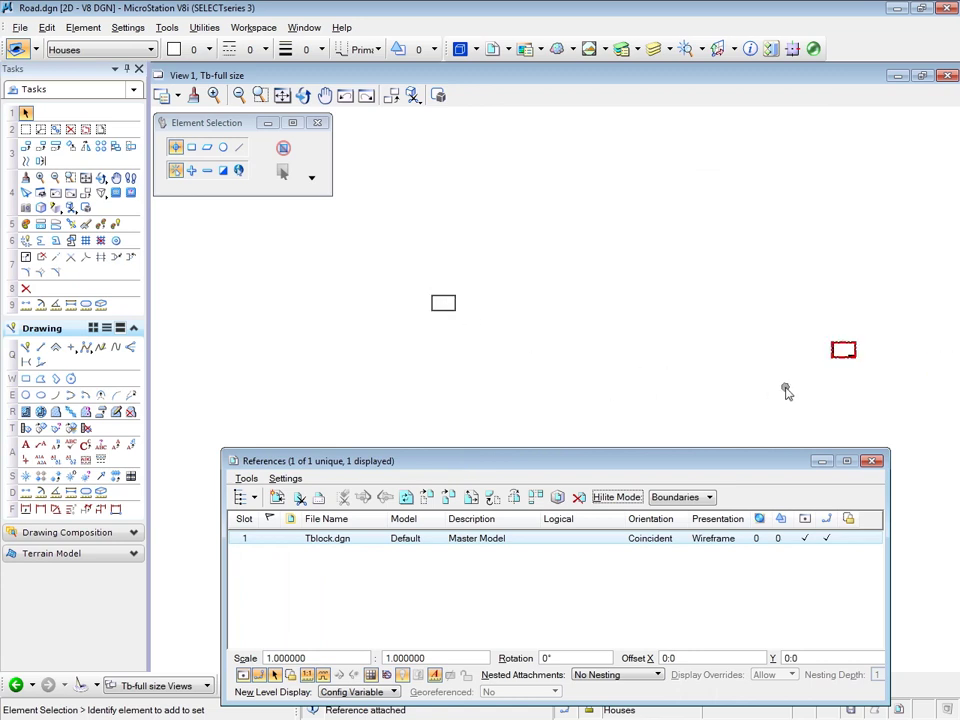
left_click(427, 497)
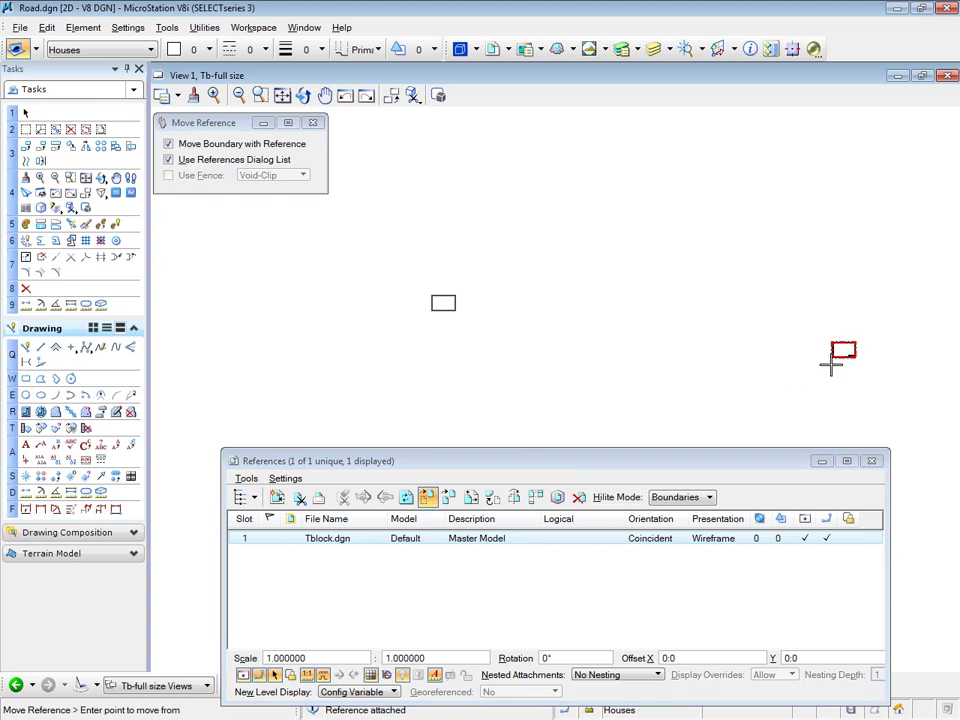
left_click(830, 341)
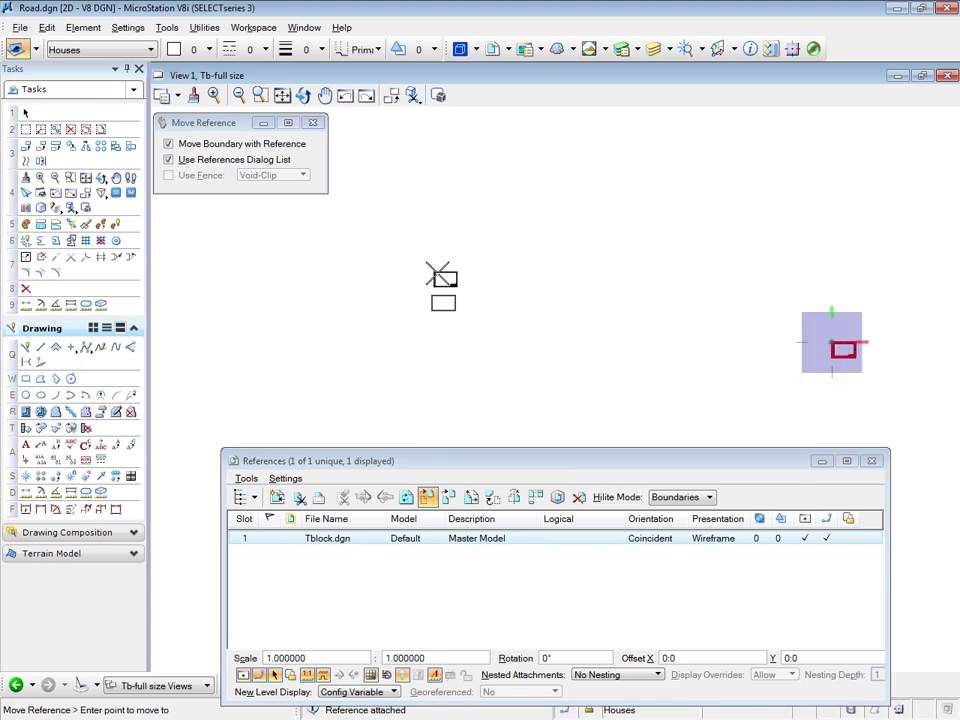
scroll(437, 270, "up", 5)
scroll(375, 285, "down", 2)
scroll(388, 357, "up", 6)
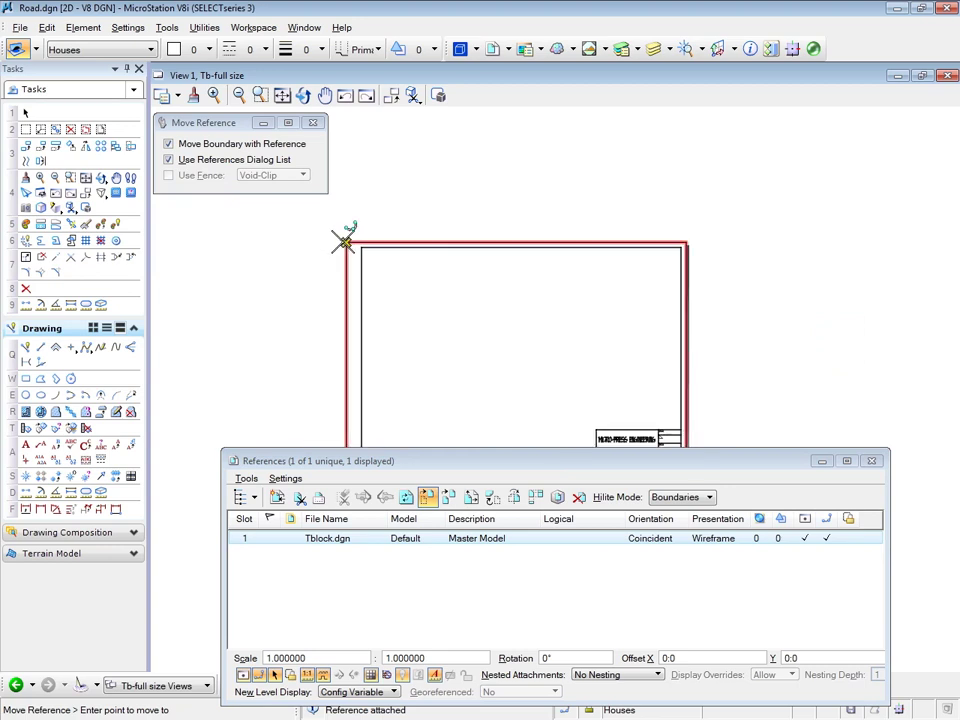
left_click(345, 242)
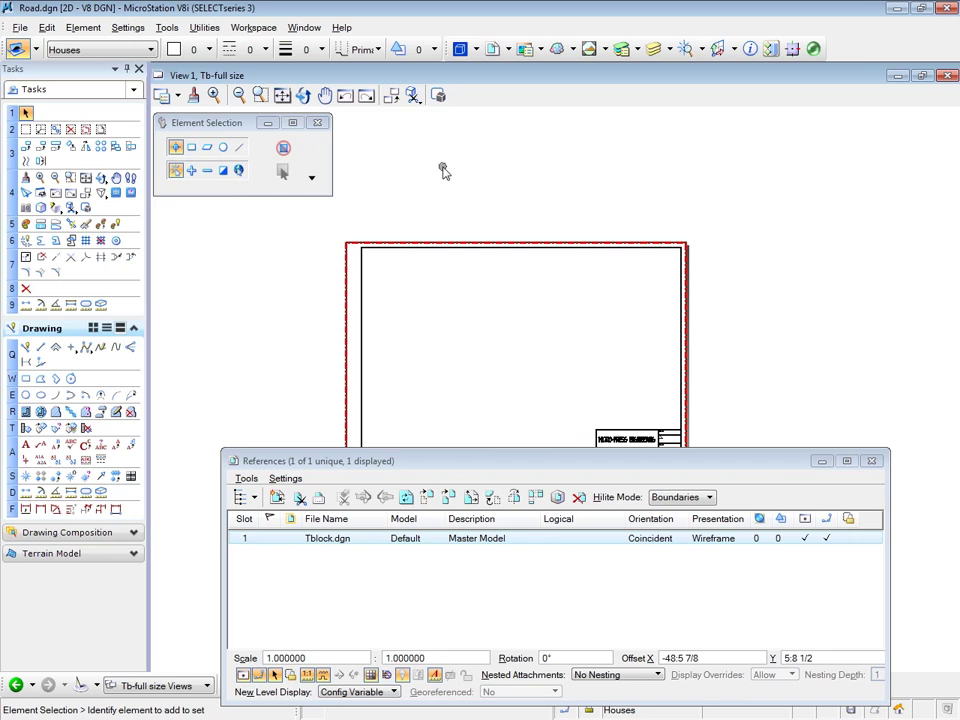
scroll(443, 169, "down", 1)
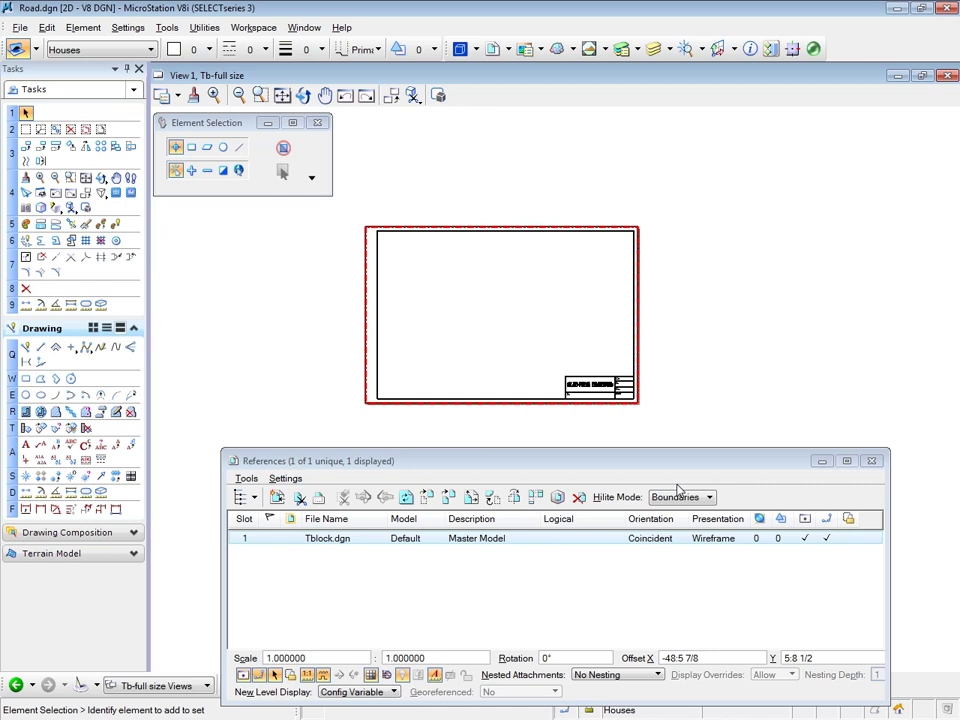
Step: Attach the Road Layout model of Road.dgn as a coincident reference at a scale of 1:192
left_click(277, 498)
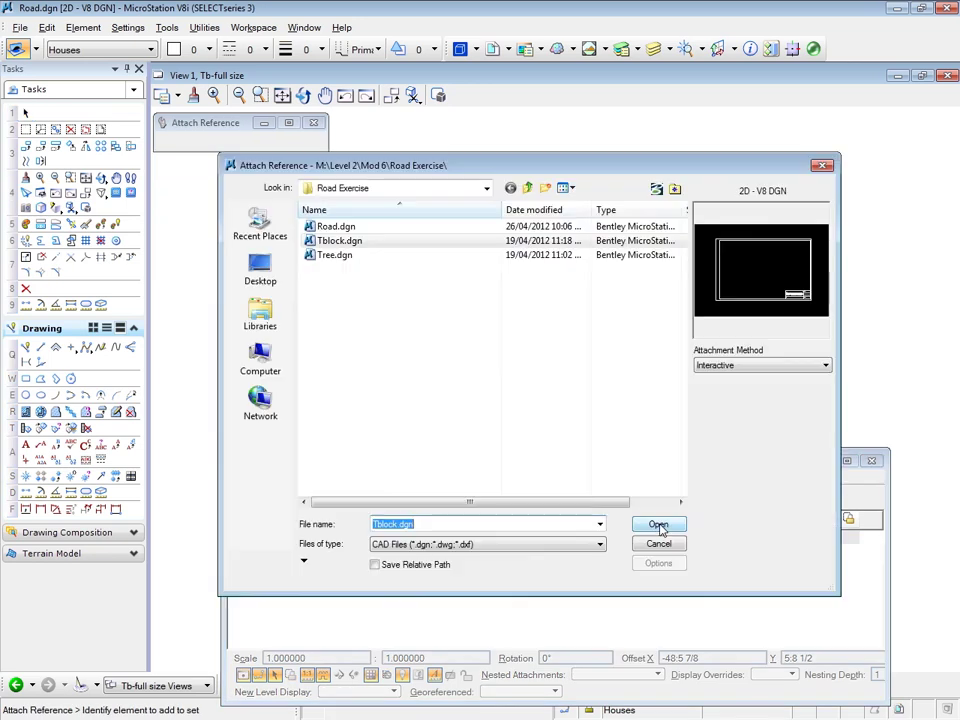
double_click(330, 228)
left_click(595, 160)
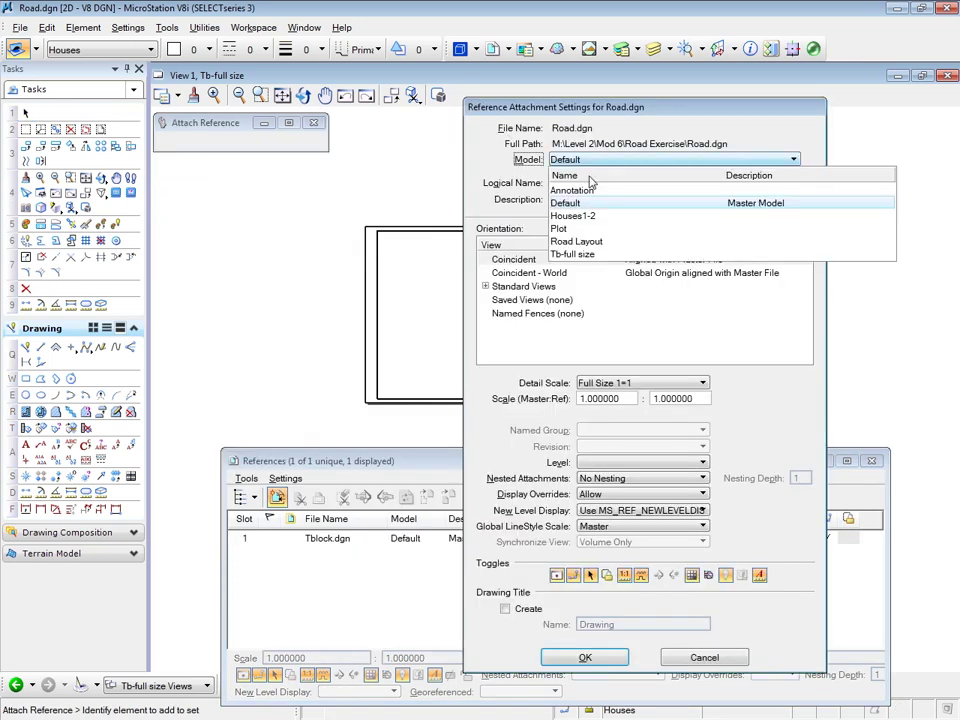
left_click(578, 243)
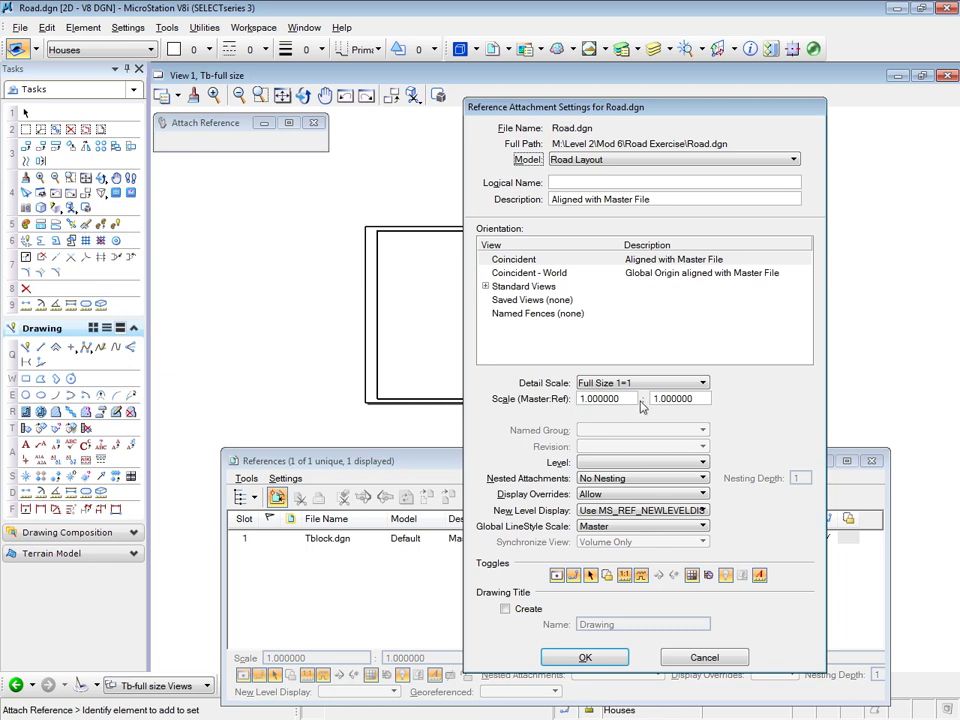
double_click(657, 398)
type("192")
key("Return")
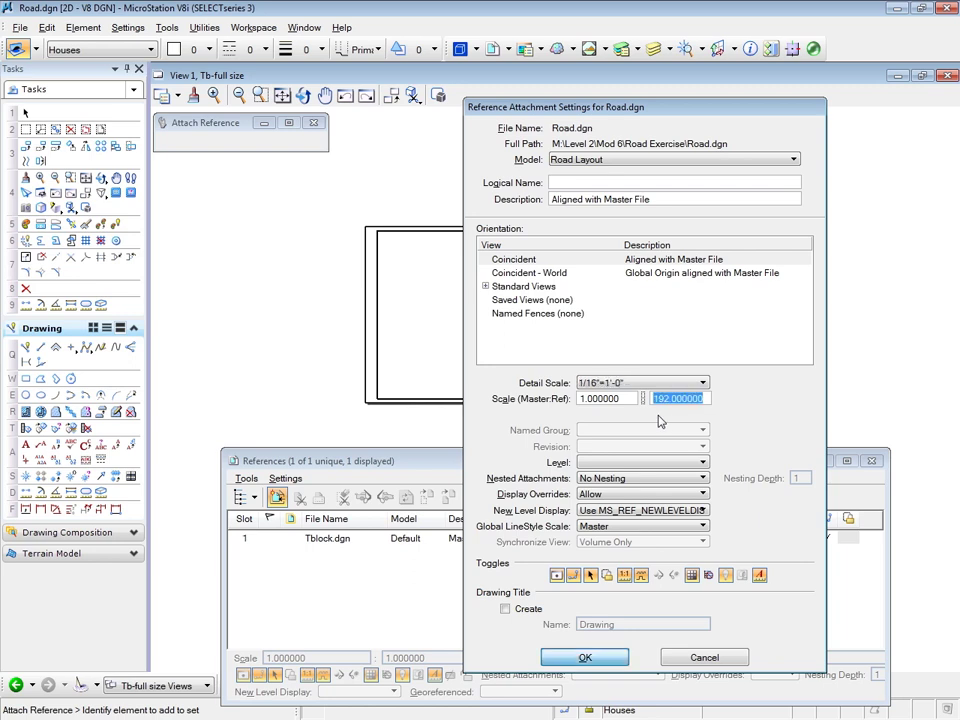
key("Return")
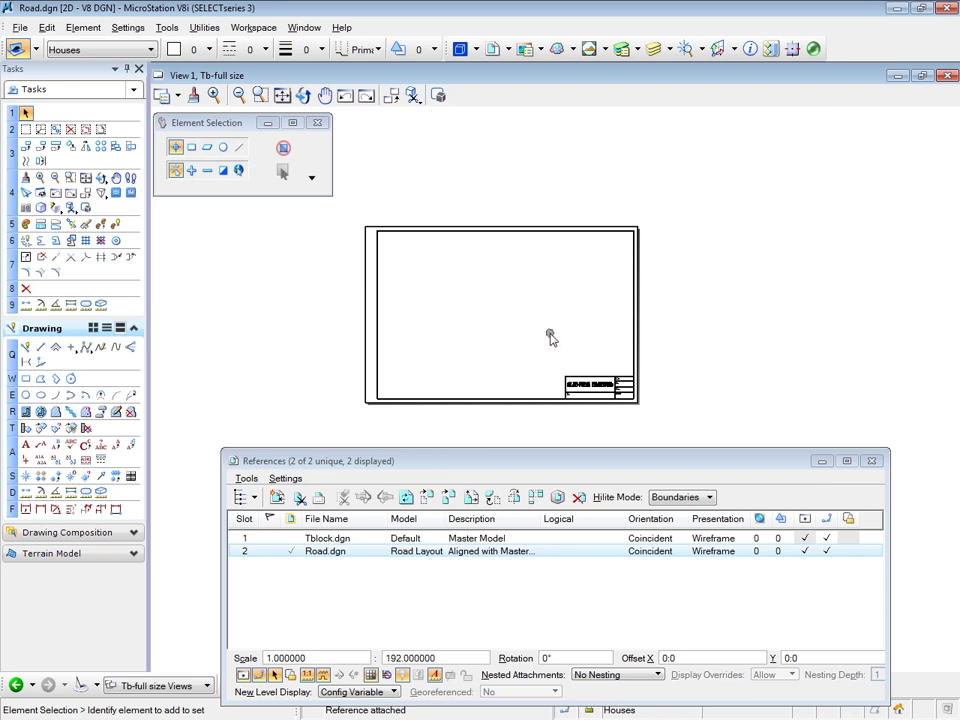
Step: Move the Road Layout reference up into the middle of the title block border and deselect it
scroll(501, 317, "down", 3)
scroll(501, 317, "down", 2)
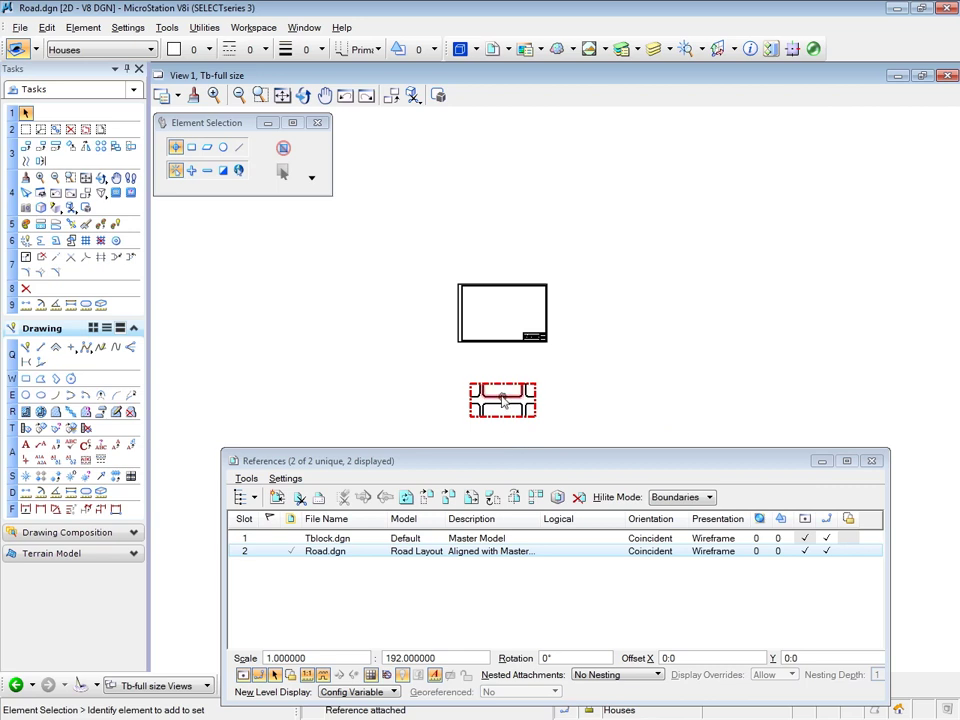
left_click_drag(497, 394, 497, 302)
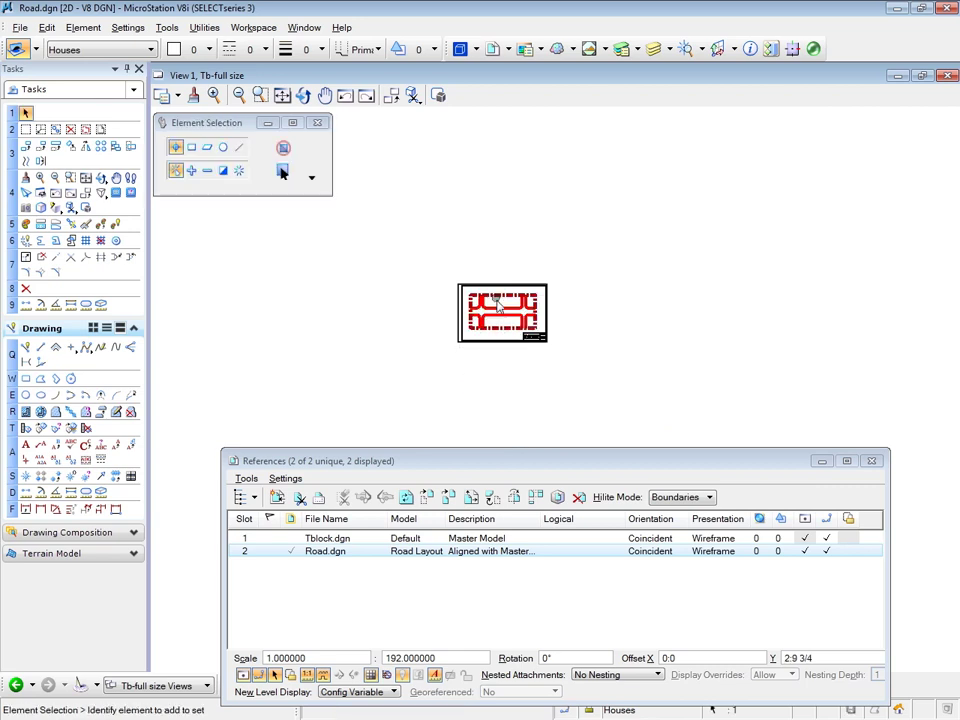
scroll(495, 305, "up", 8)
scroll(455, 147, "down", 2)
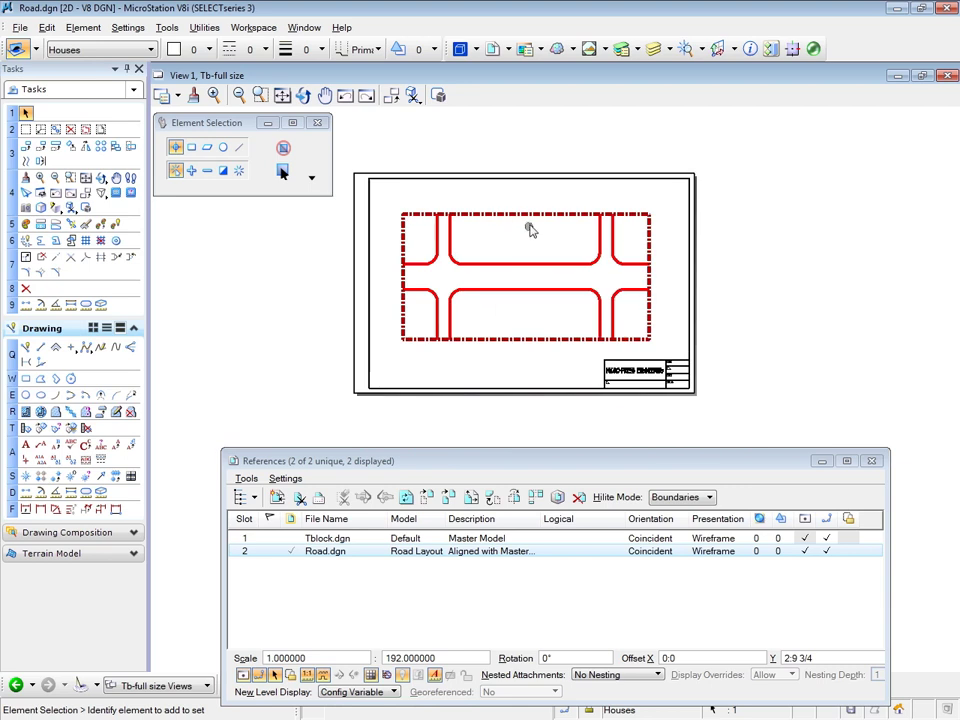
left_click(523, 200)
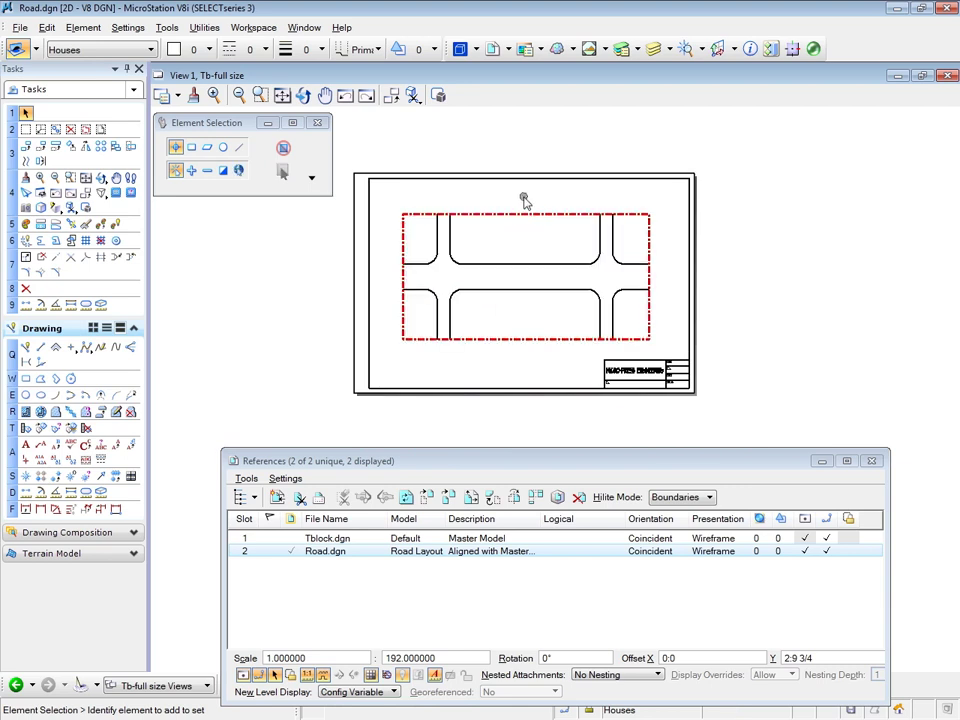